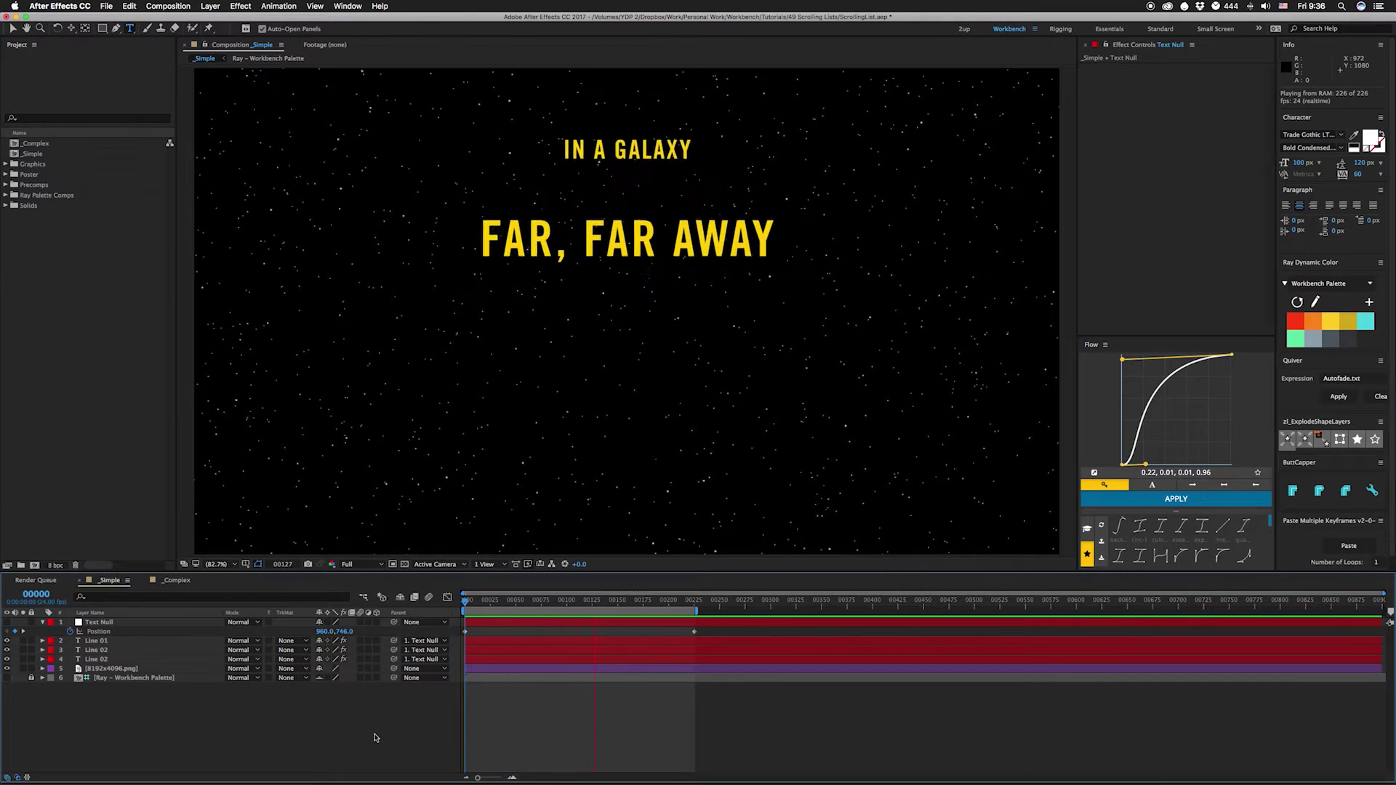
Stop the preview, scrub the titles to frame 44, and add HD Grid.png to the _Simple comp
click(375, 738)
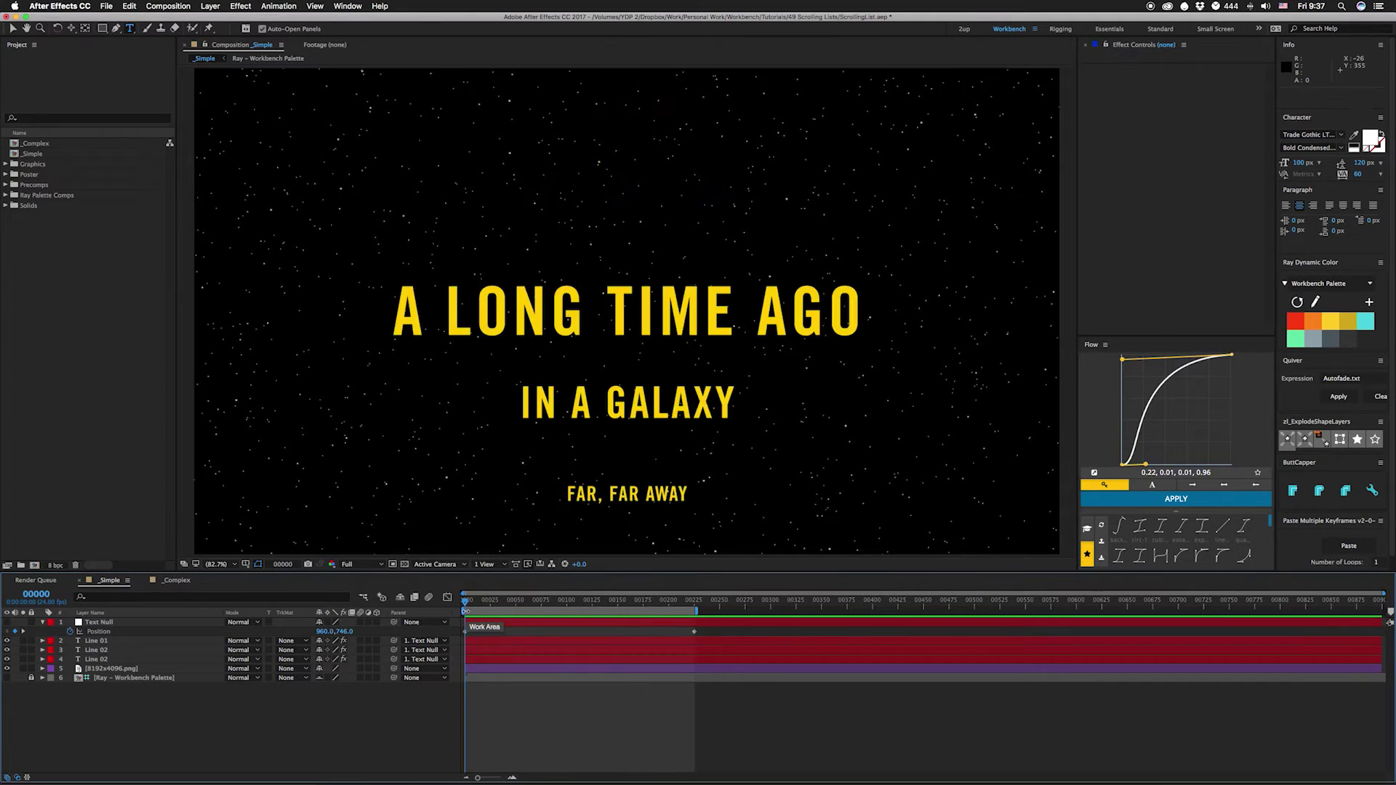
drag(466, 604, 510, 607)
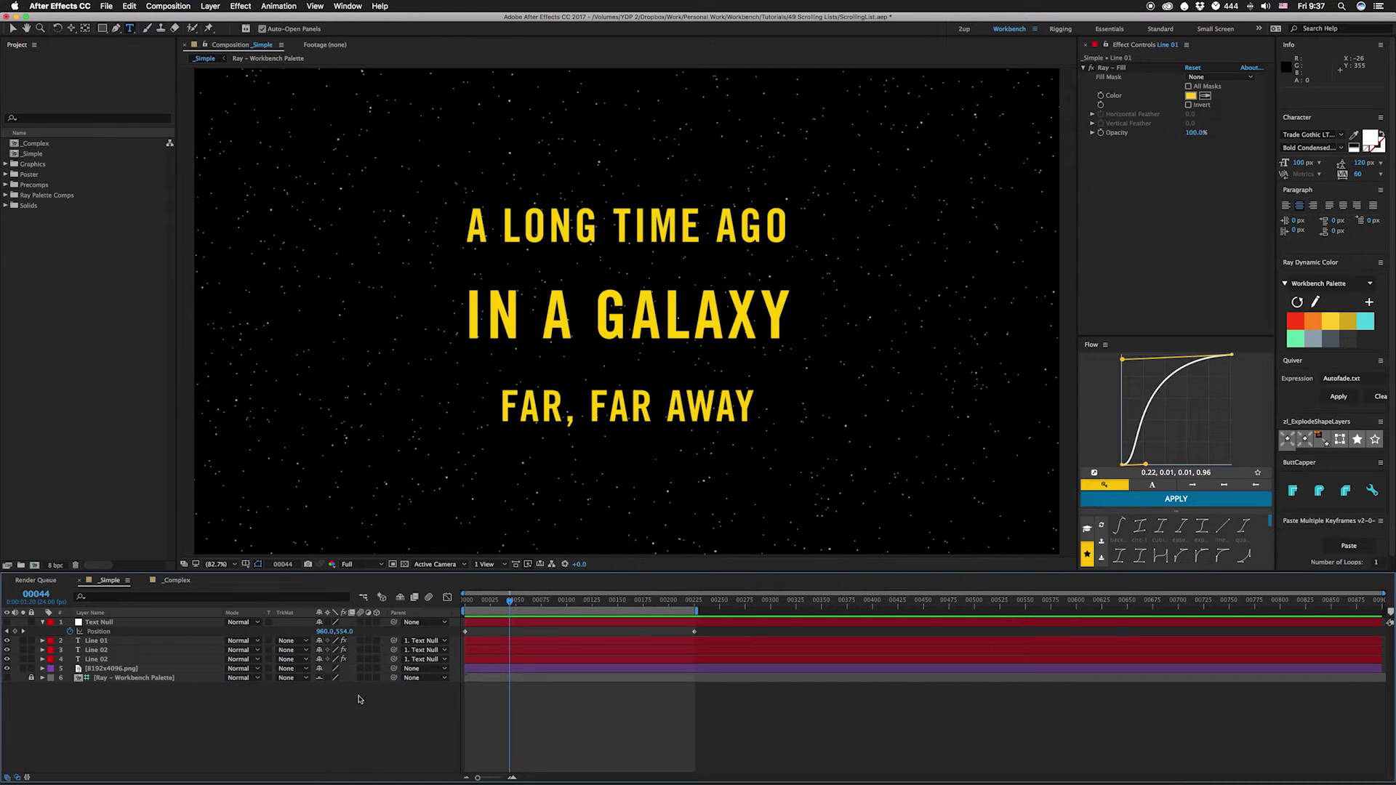
click(5, 164)
drag(50, 185, 86, 619)
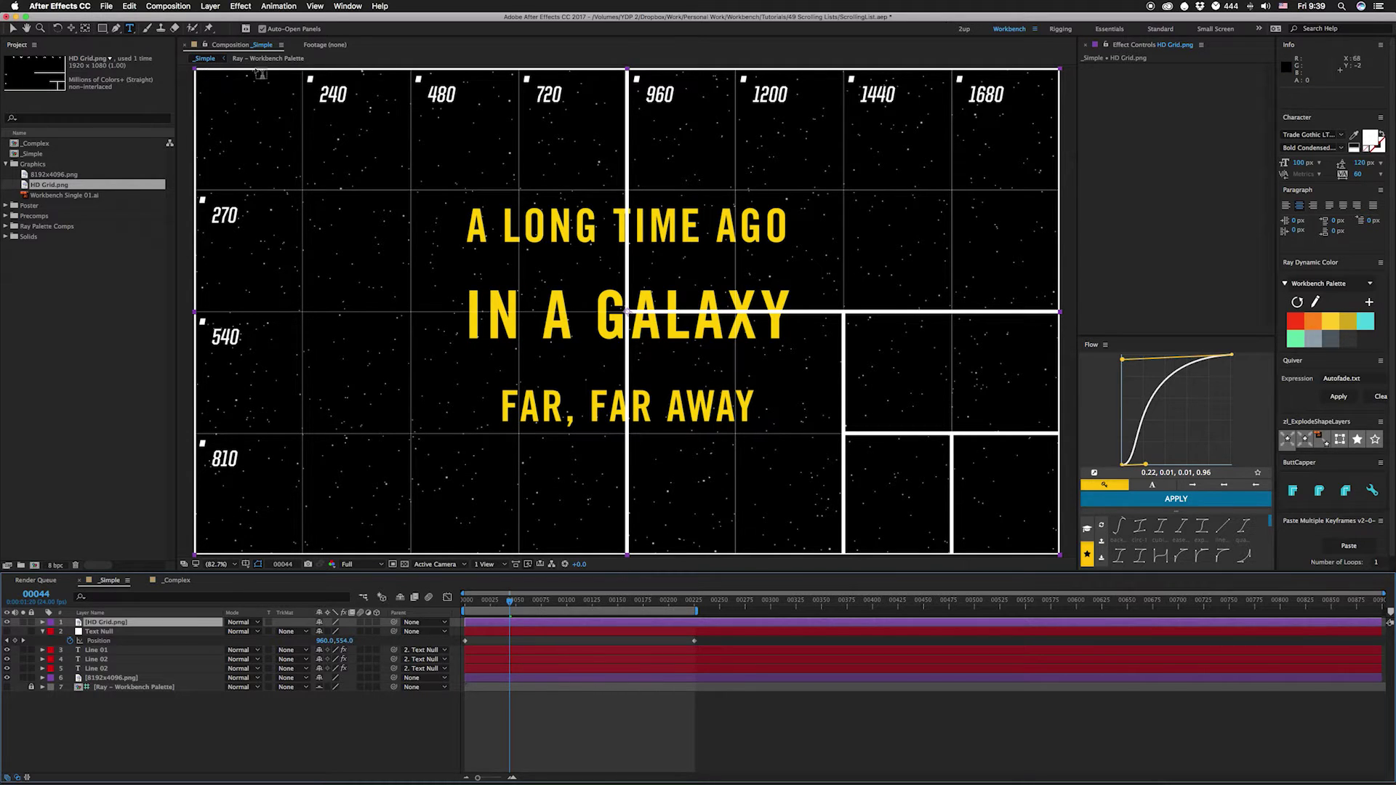
Hide the HD Grid layer and reveal Line 01's expressions on Ray – Fill color and Scale
click(7, 622)
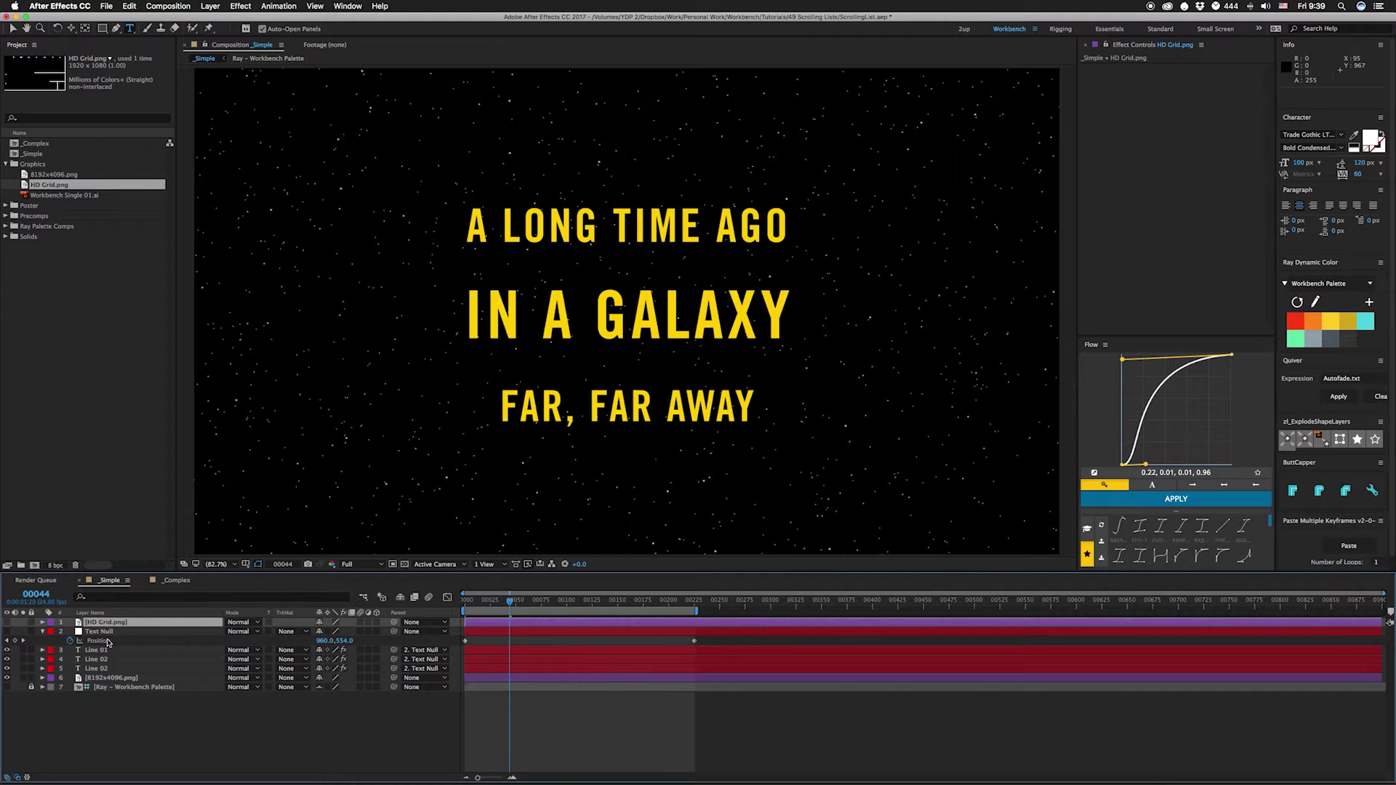
click(109, 649)
key(e)
key(e)
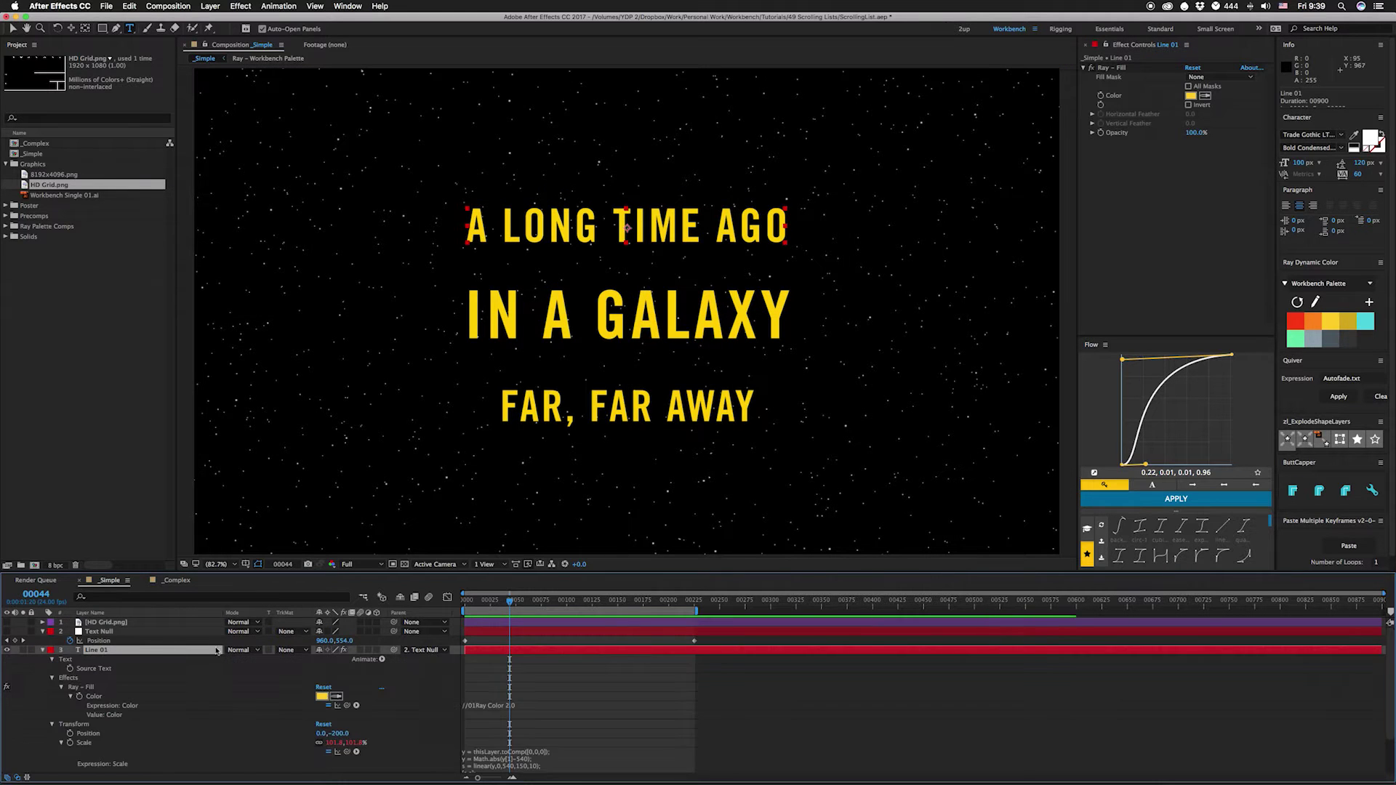
scroll(218, 651, down, 3)
scroll(163, 662, up, 3)
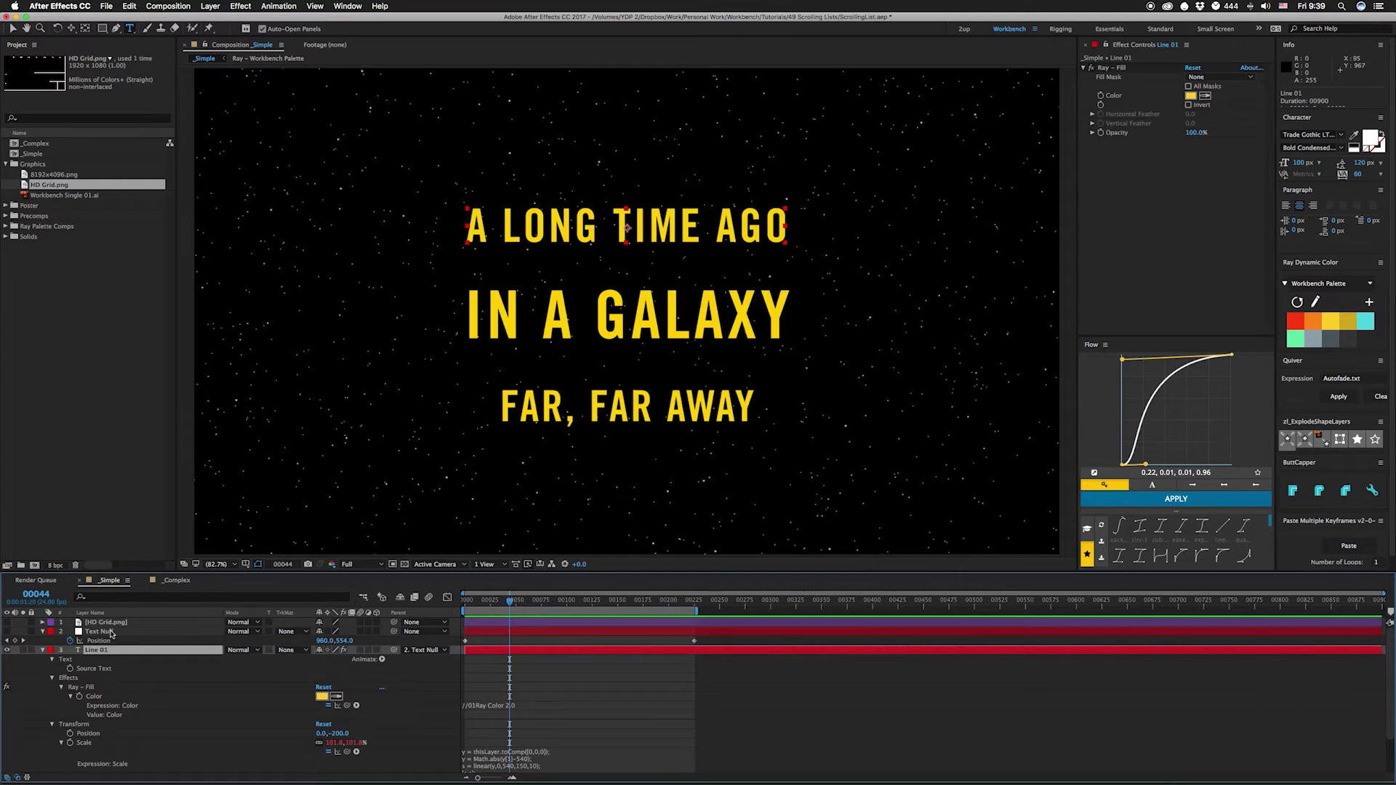
scroll(262, 629, down, 3)
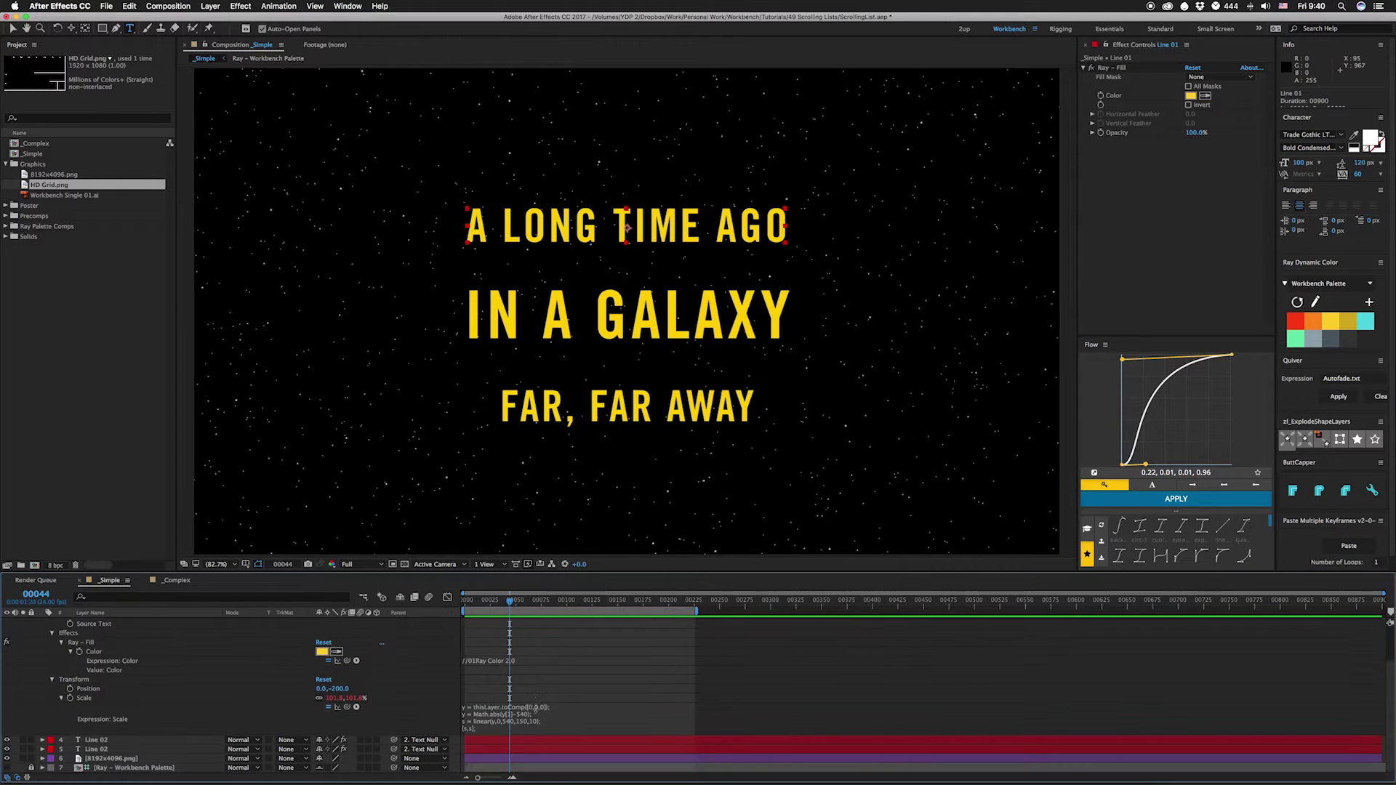
Edit Line 01's Scale expression to a linear() scale of 150–10 by distance from centre, and commit it
click(544, 714)
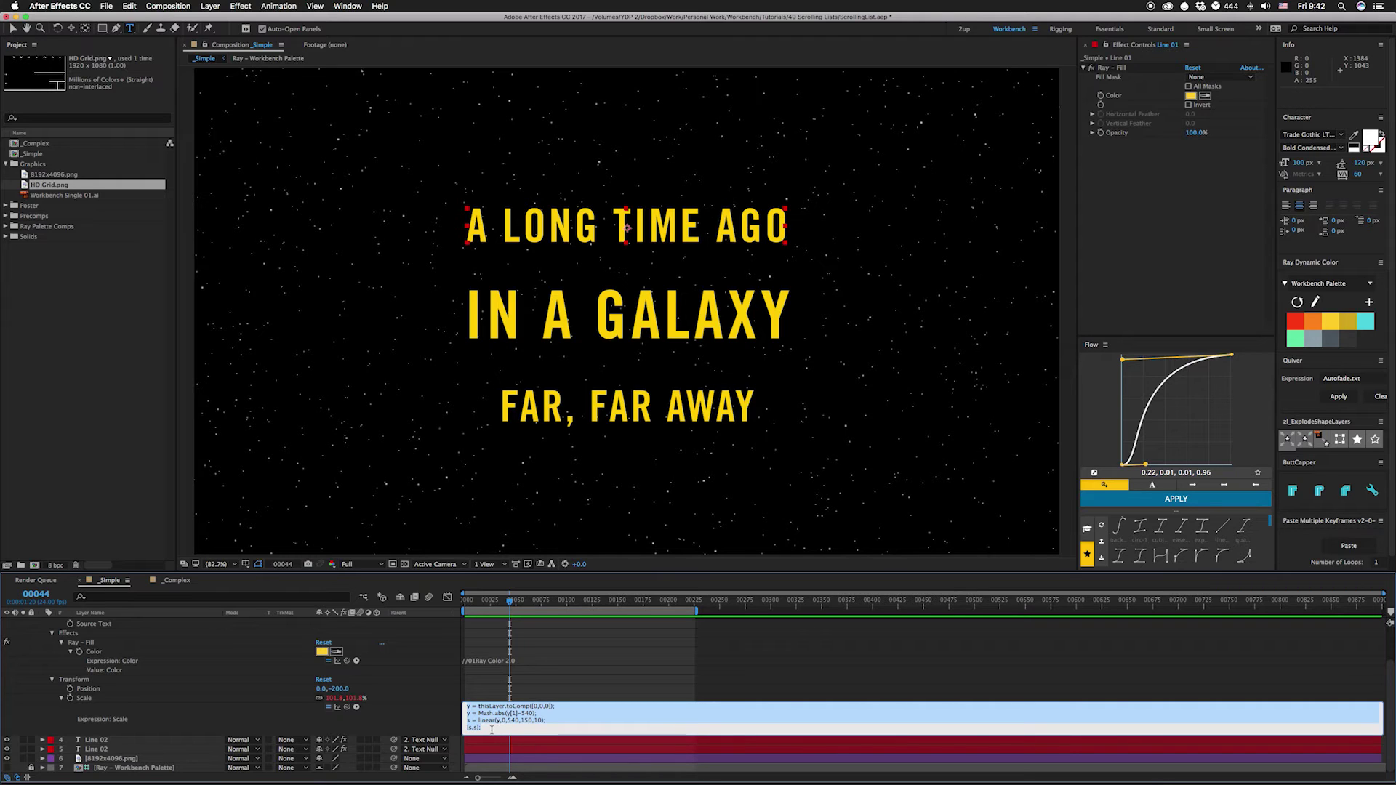
key(KP_Enter)
Scrub the titles, move the Text Null down and undo it, then switch to the _Complex comp
scroll(219, 670, up, 2)
drag(510, 601, 558, 619)
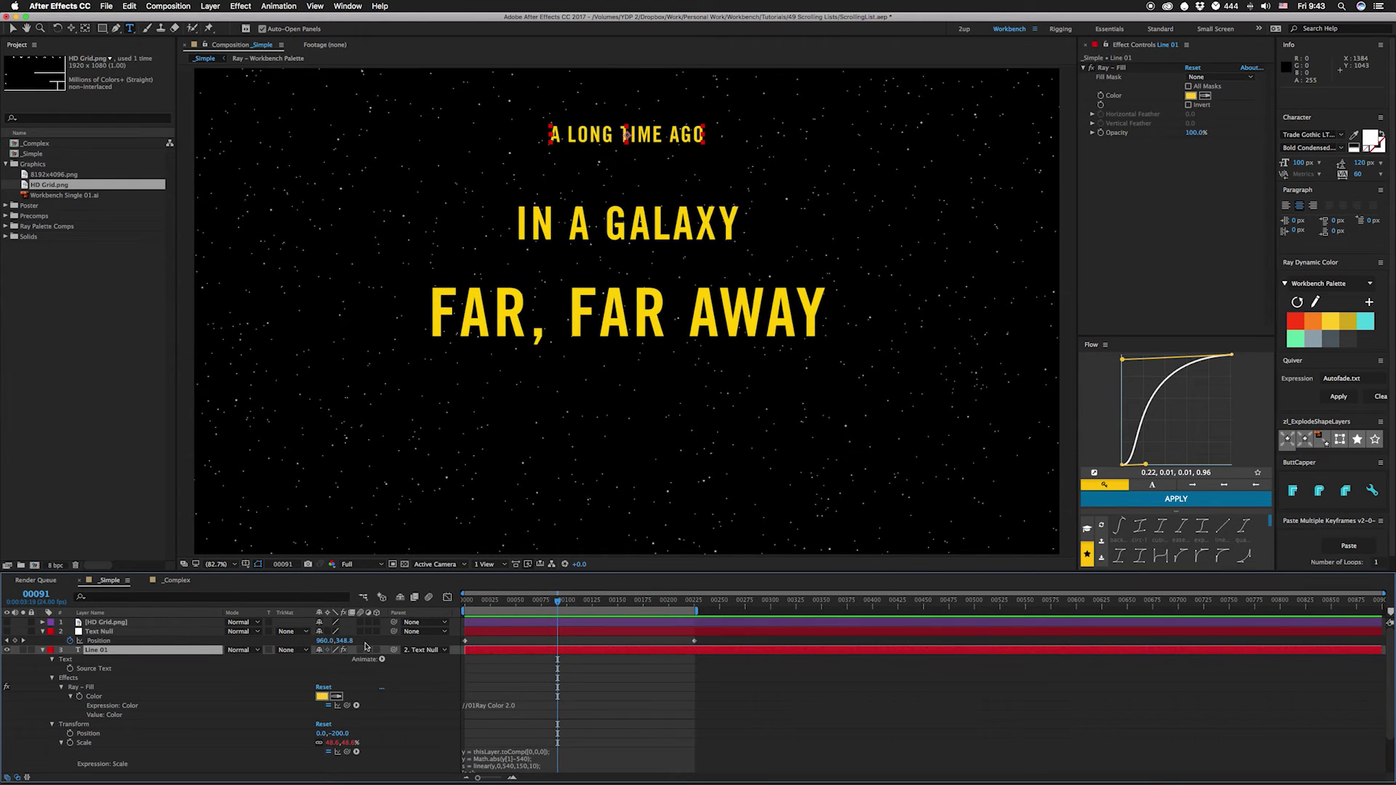
drag(343, 641, 560, 649)
click(559, 644)
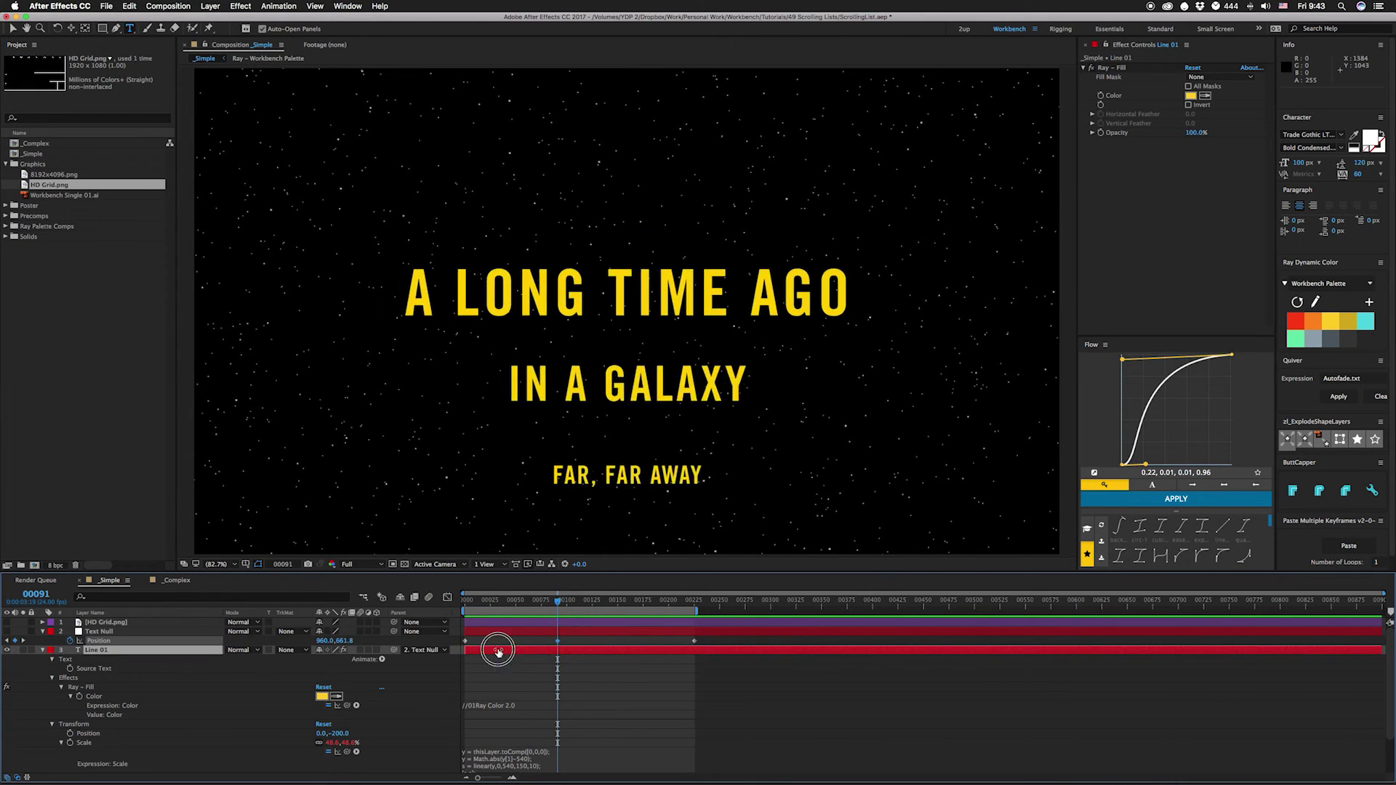
key(Delete)
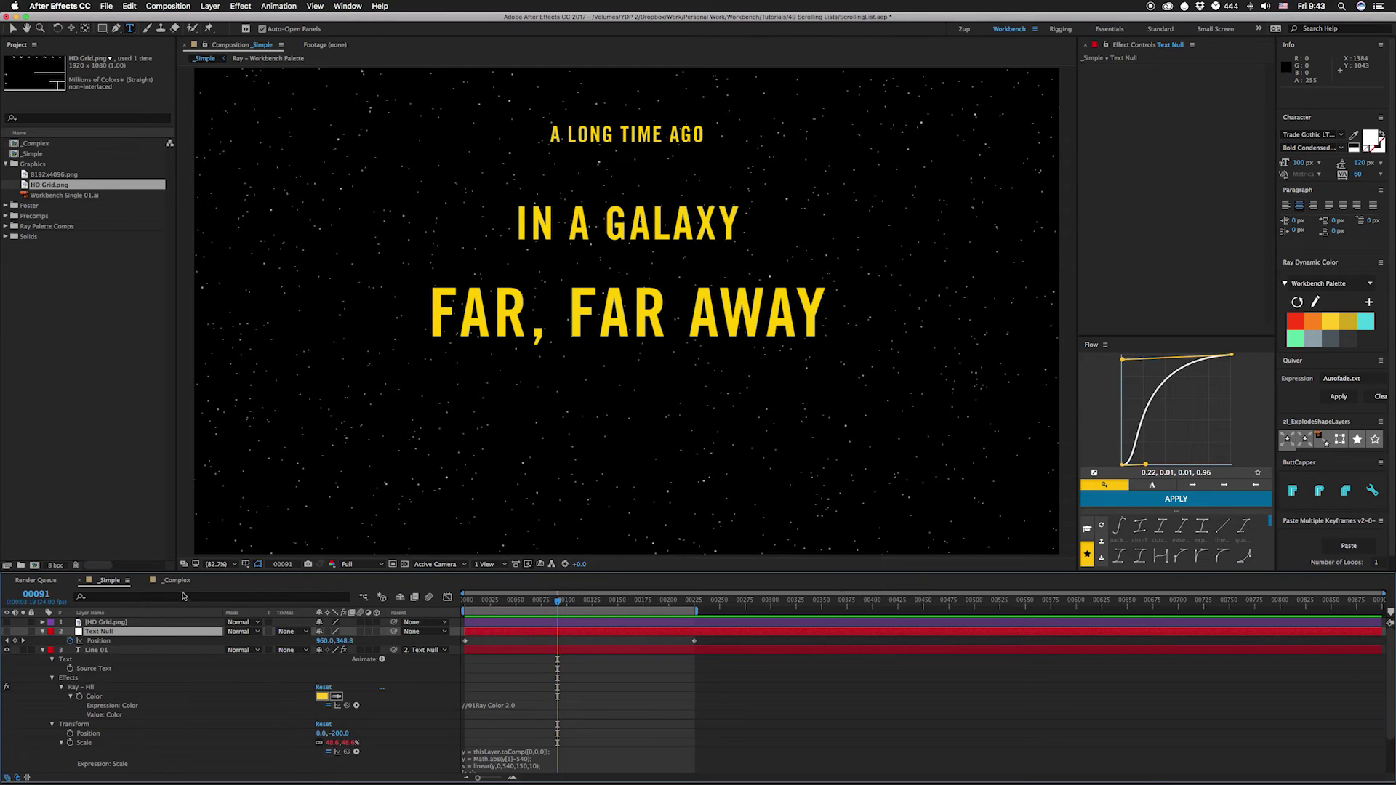
key(shift+period)
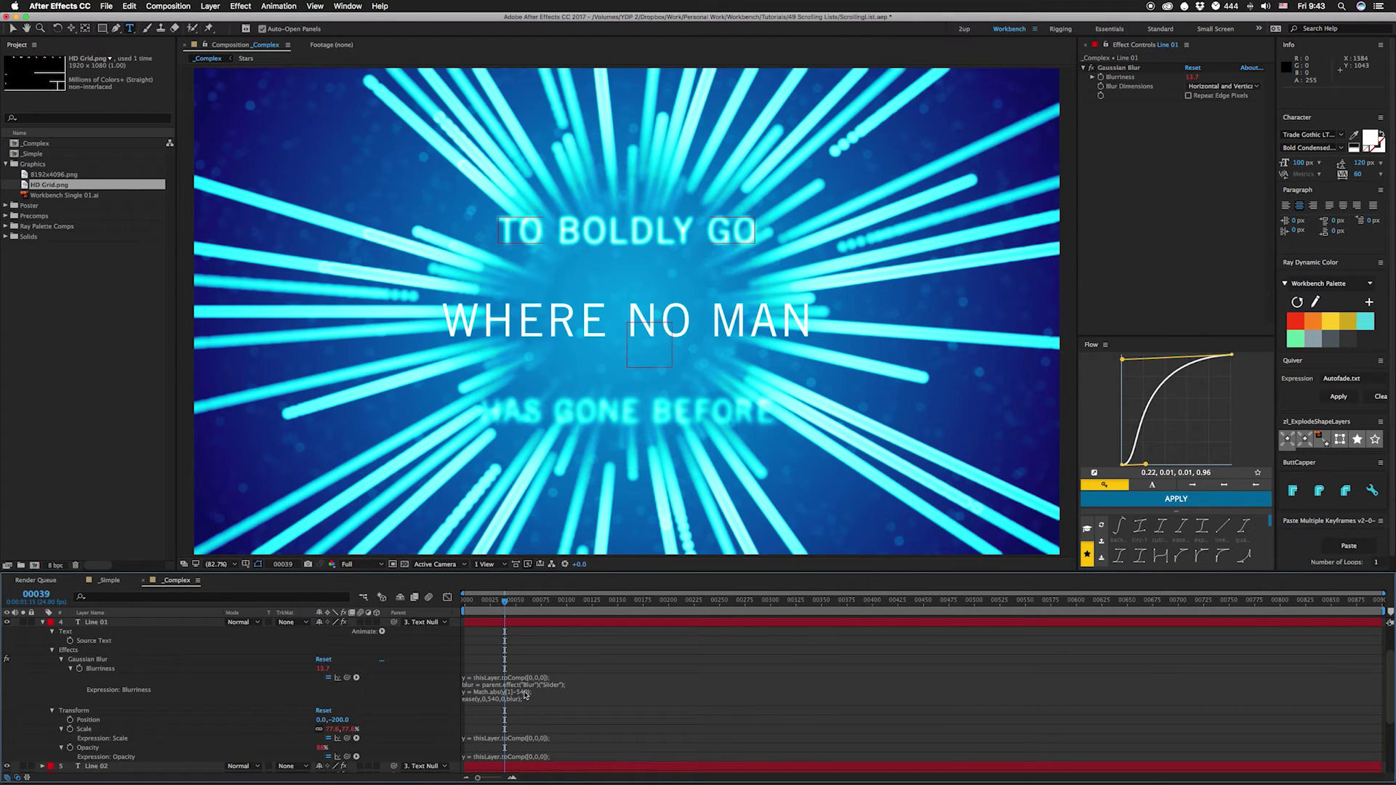
Set Line 01's Blurriness expression to read parent.effect("Blur")("Slider") and show the Text Null's sliders
click(531, 697)
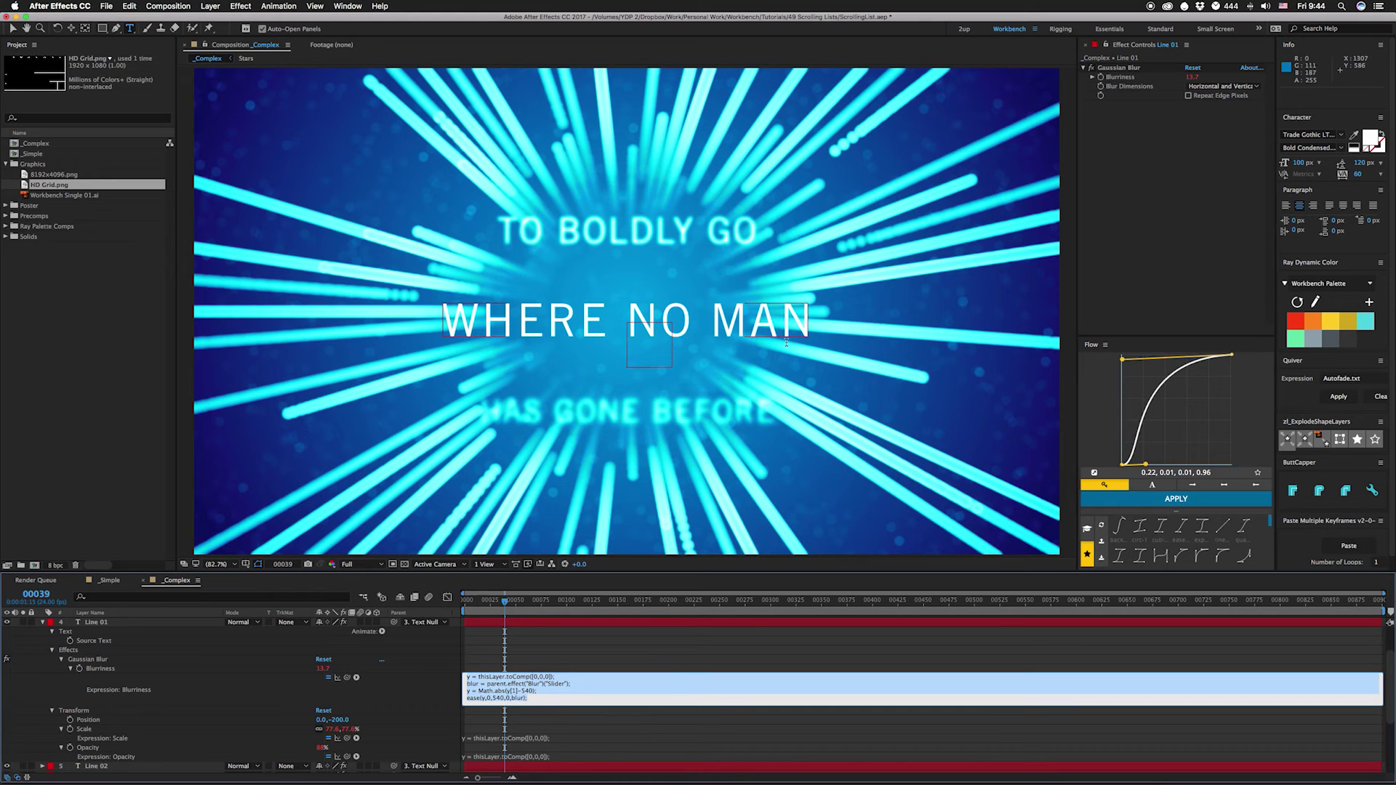
key(KP_Enter)
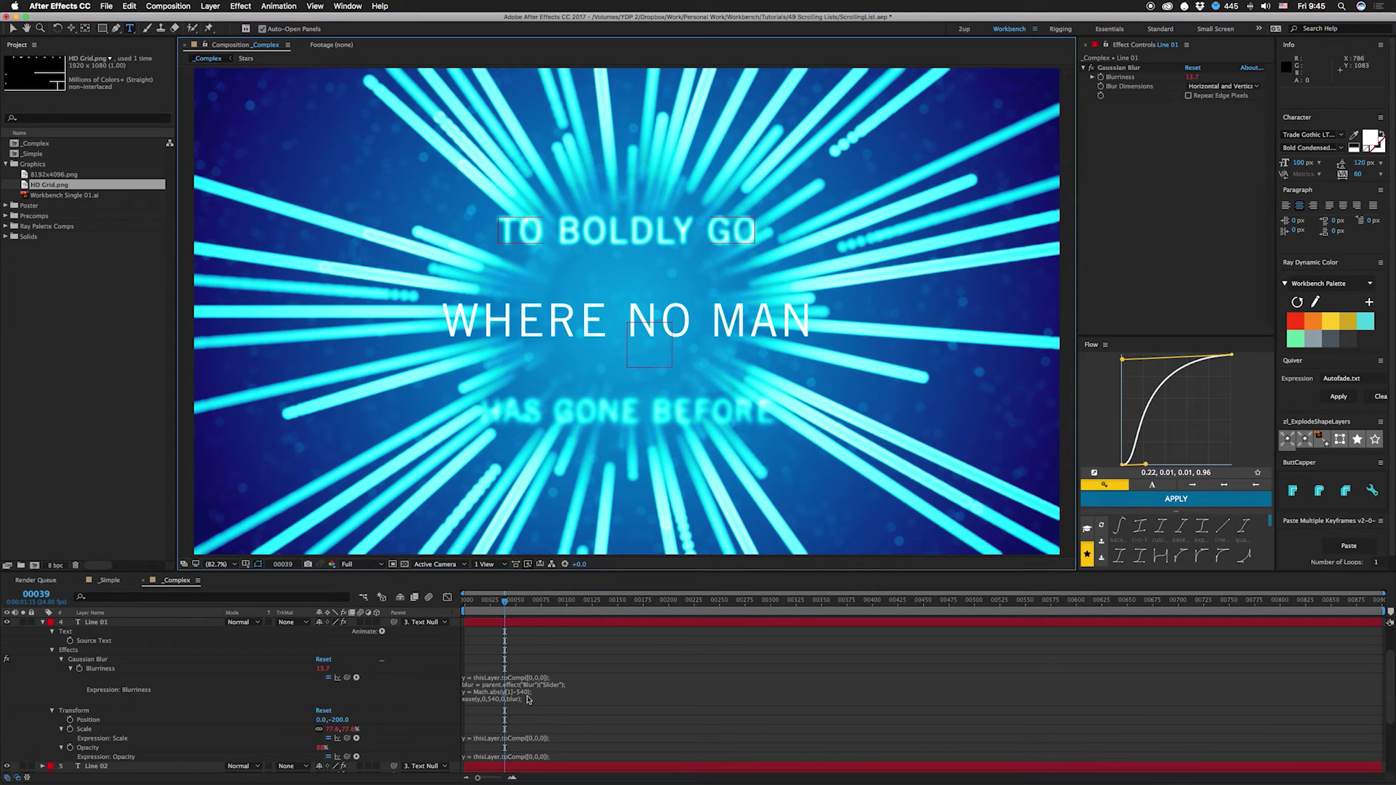
scroll(173, 677, up, 3)
click(99, 650)
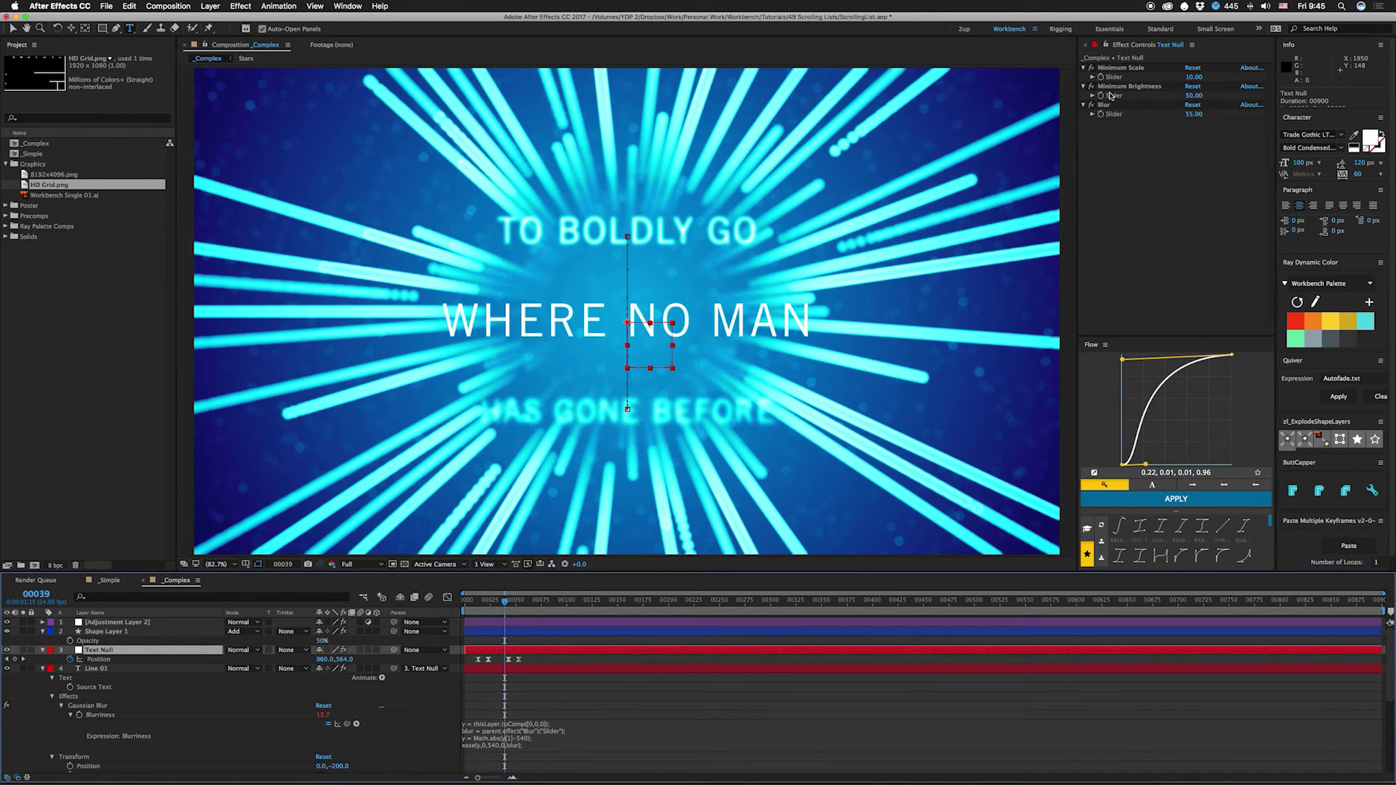
drag(1193, 95, 1145, 95)
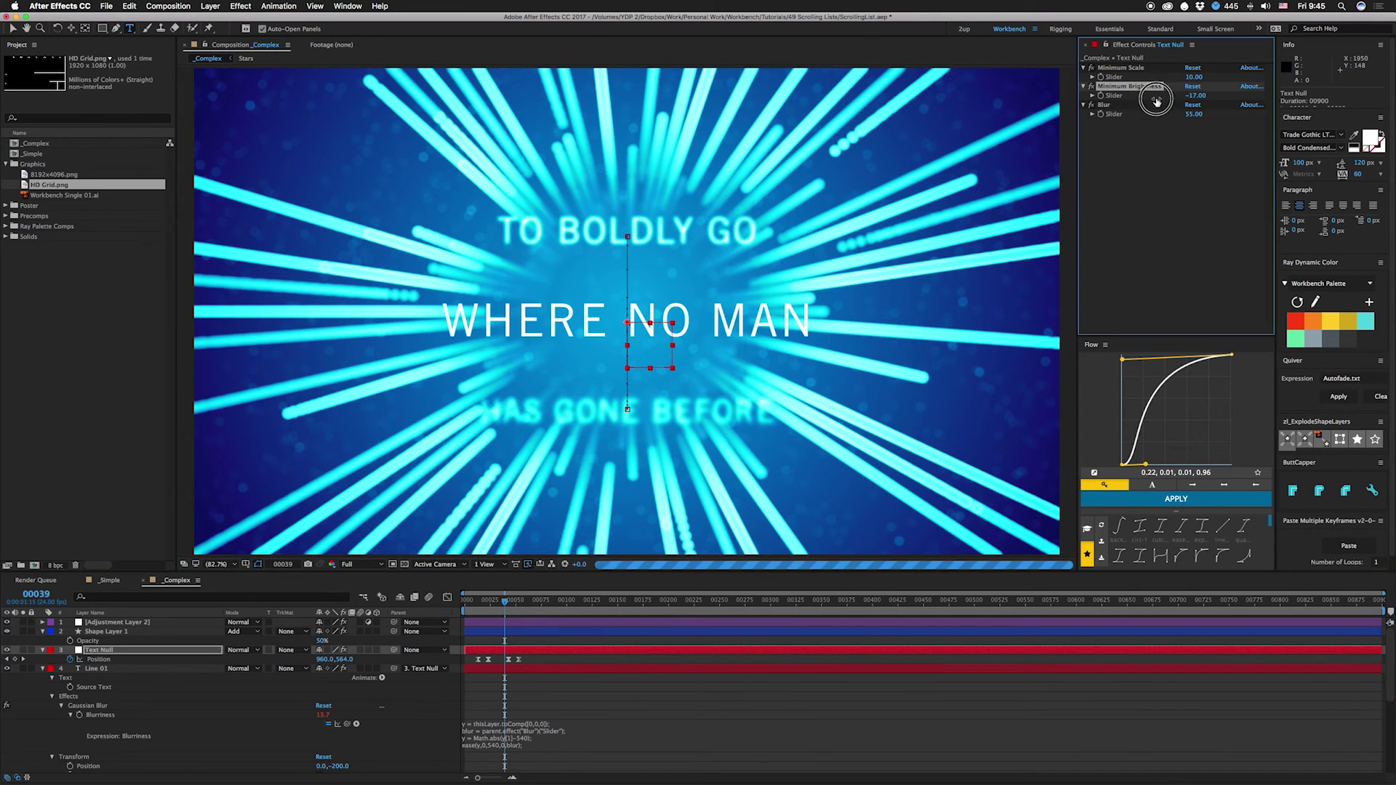
drag(1197, 78, 1168, 82)
click(1193, 77)
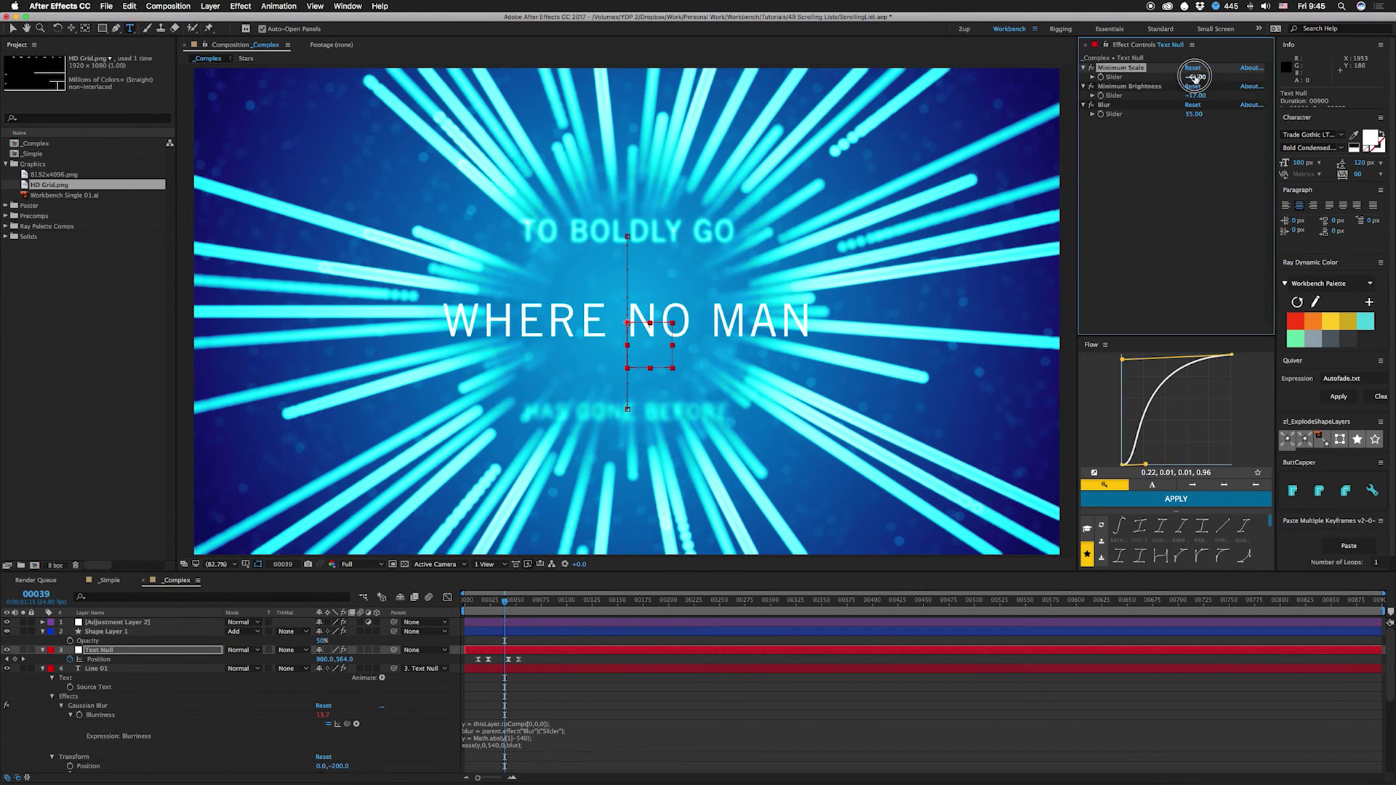
text(0)
key(Return)
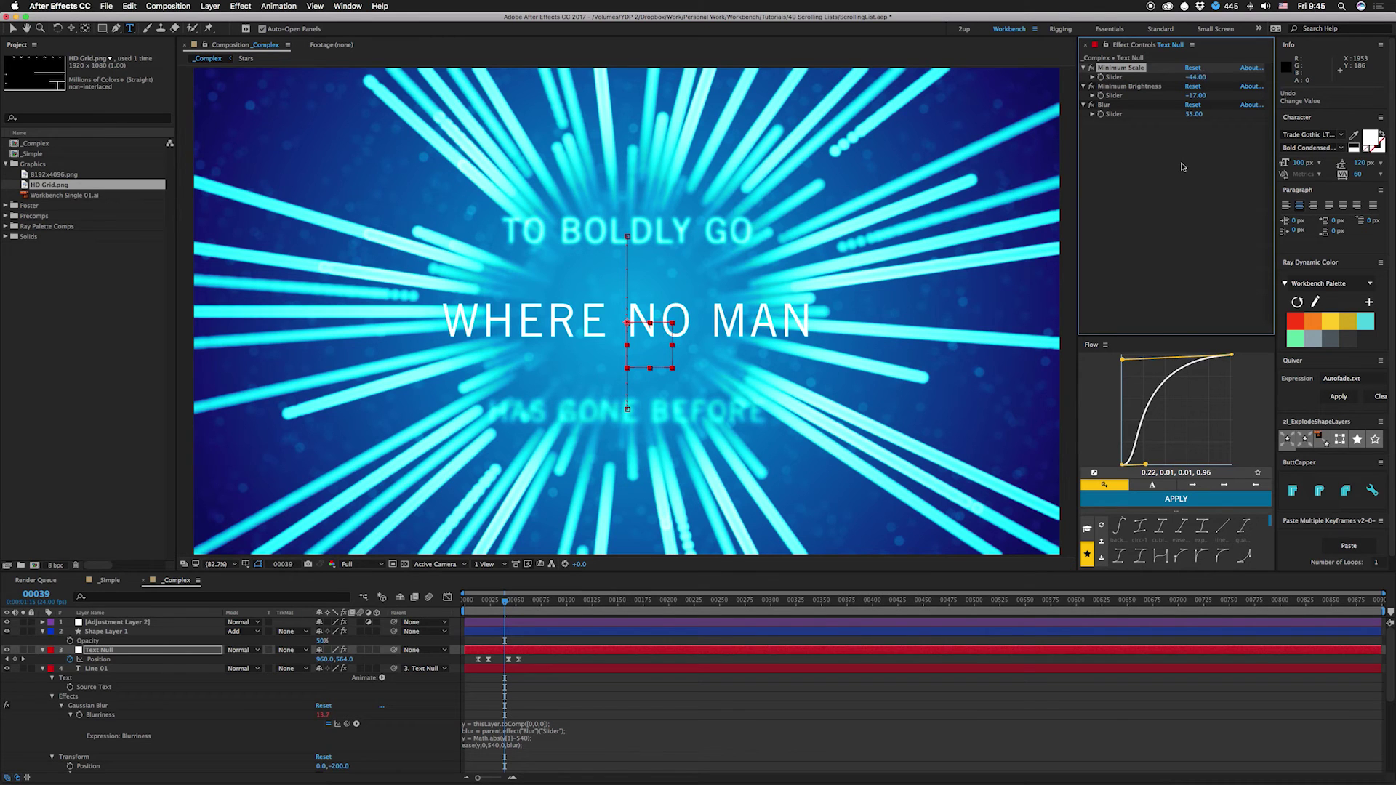
key(super+z)
key(super+z)
scroll(100, 658, down, 5)
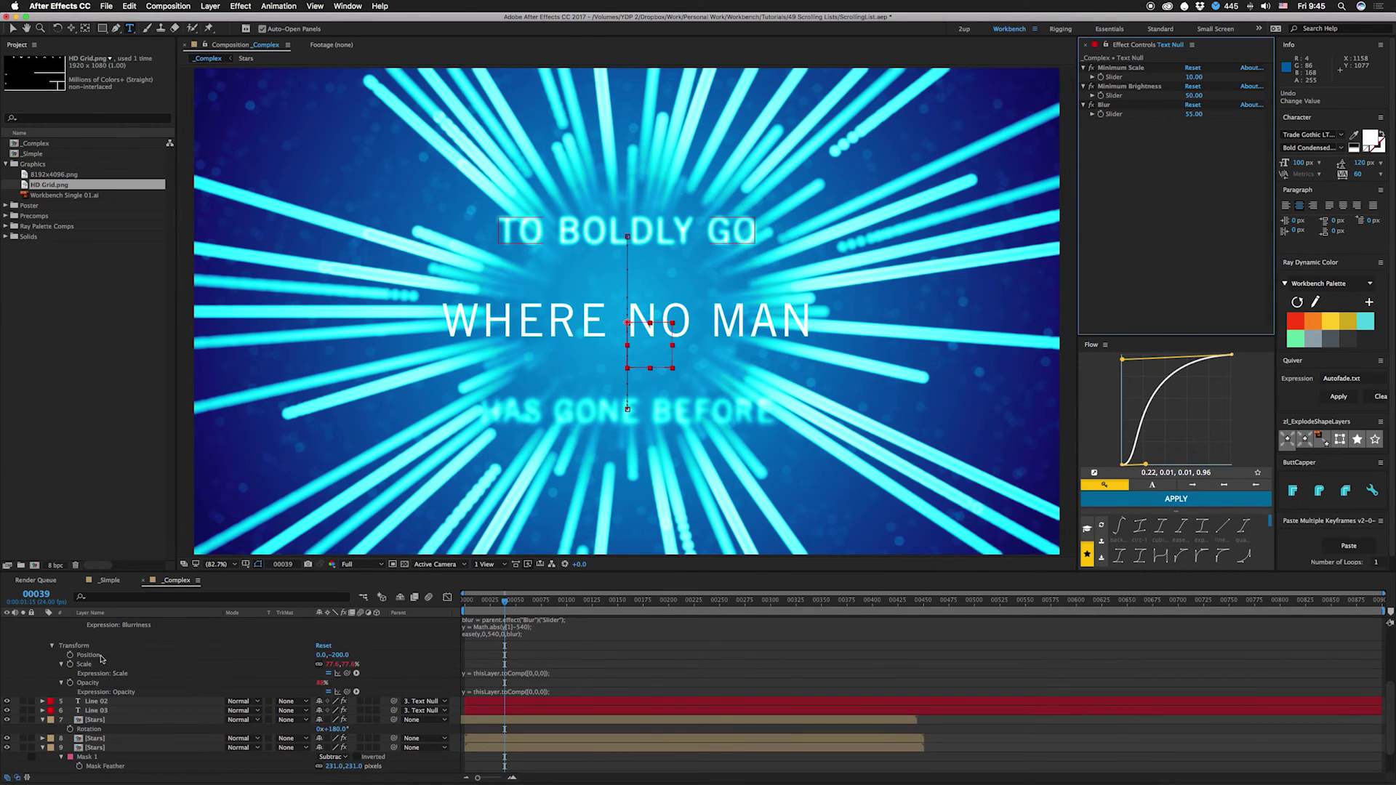
Write Line 01's Opacity expression as ease() from 100 to the Minimum Brightness slider value
click(486, 696)
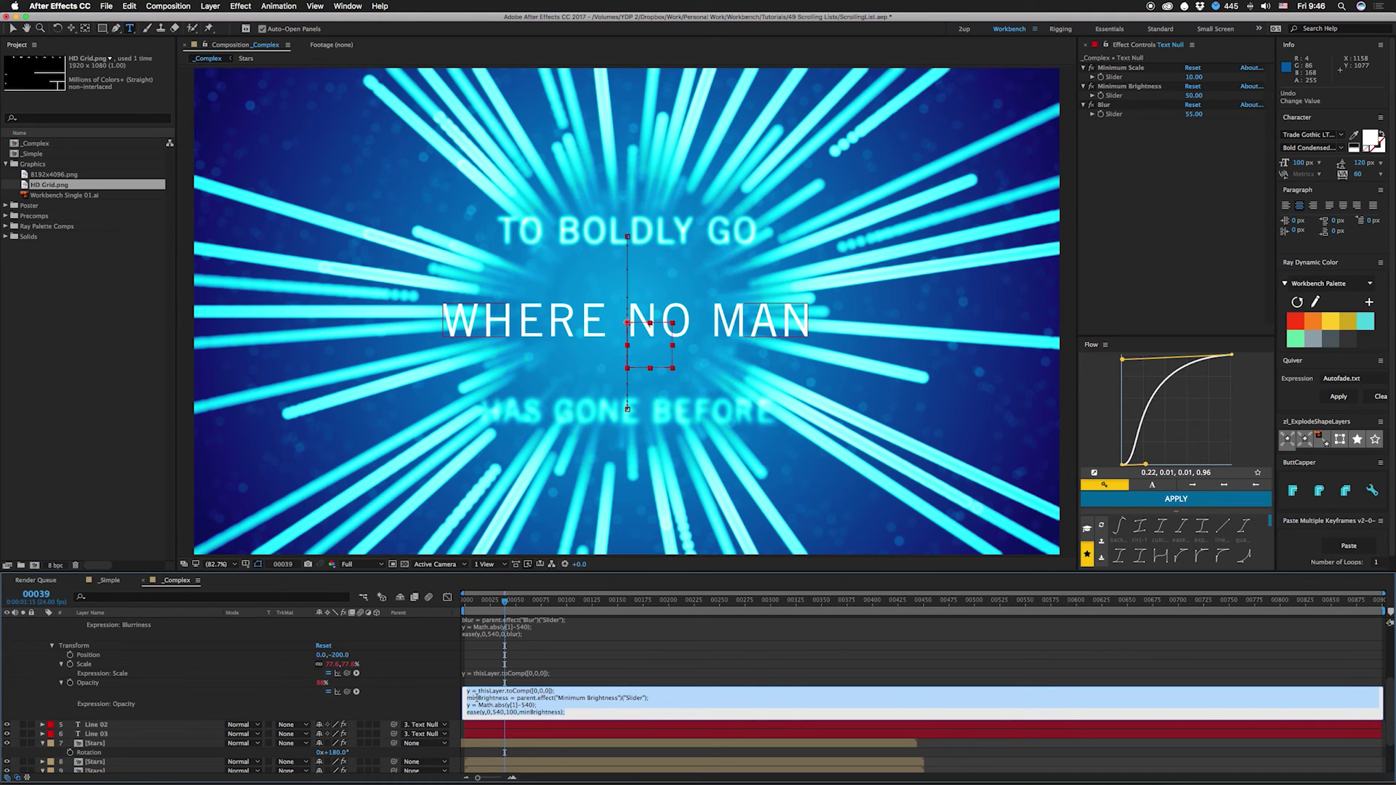
Commit the Opacity expression and jump to frame 93, with HAS GONE BEFORE centred
click(560, 604)
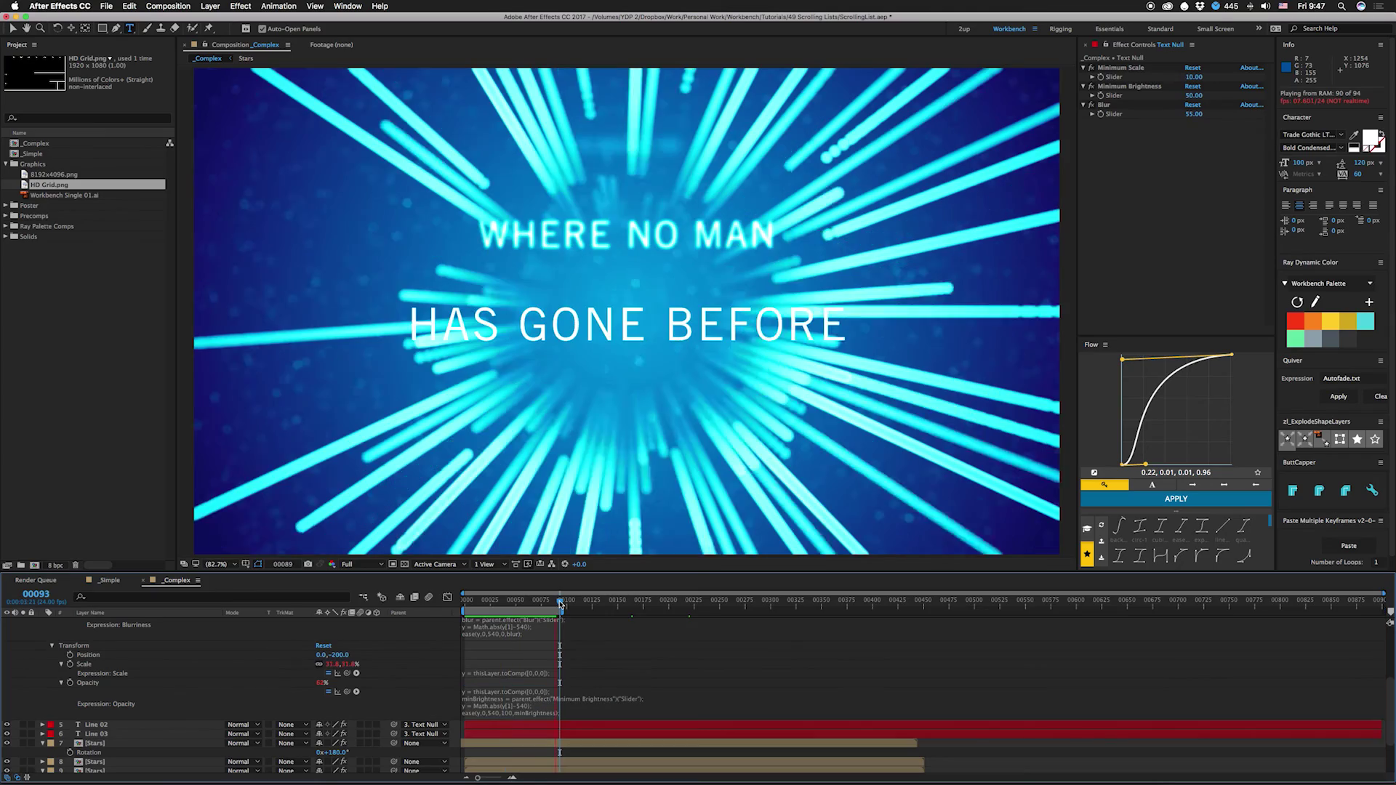